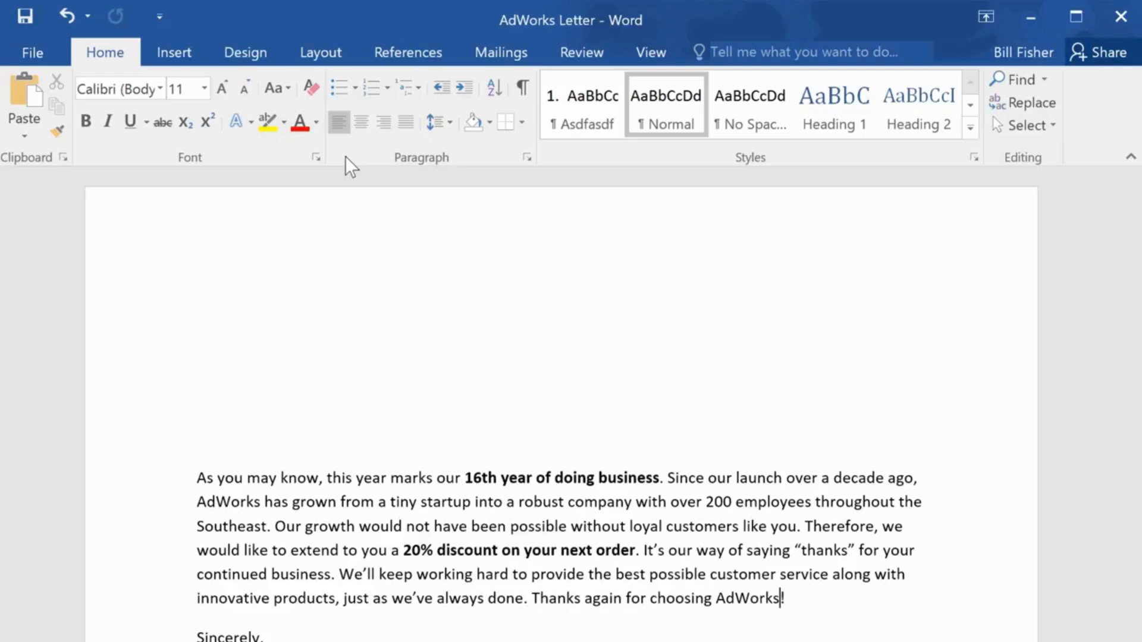
- Start the step-by-step mail merge wizard for letters, use the current document as the starting document, and advance to recipient selection
left_click(503, 57)
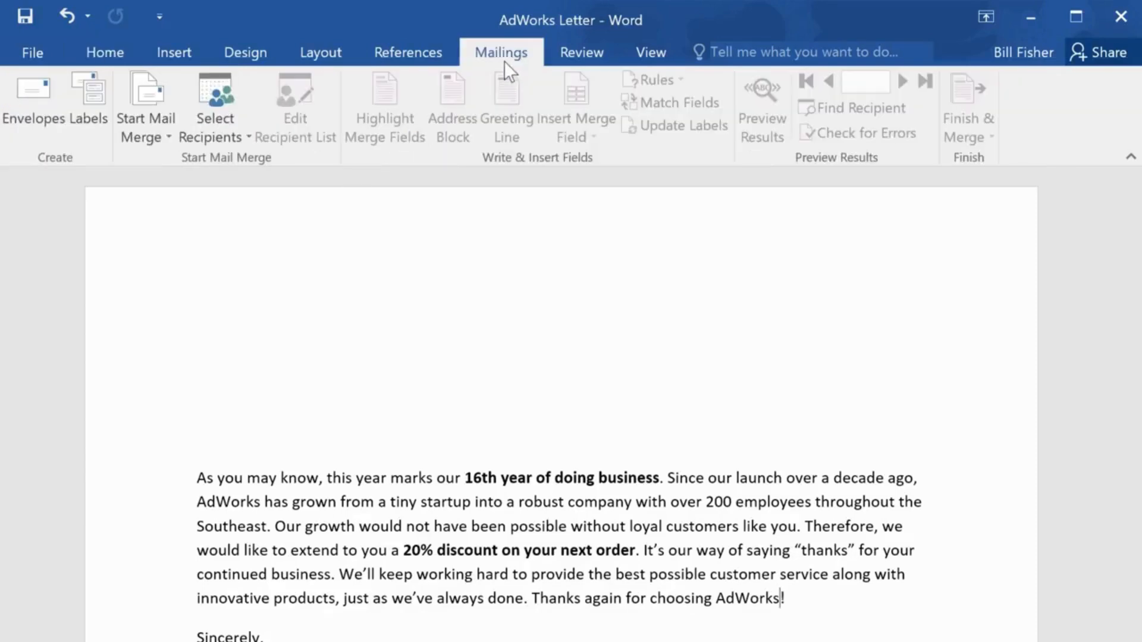
left_click(173, 95)
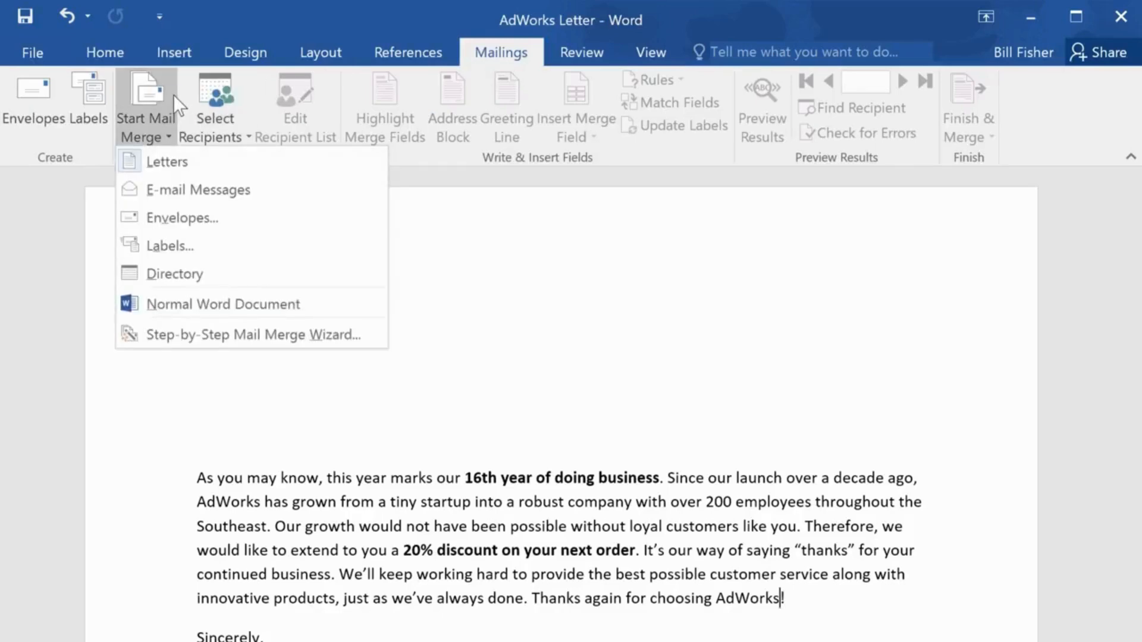
left_click(366, 334)
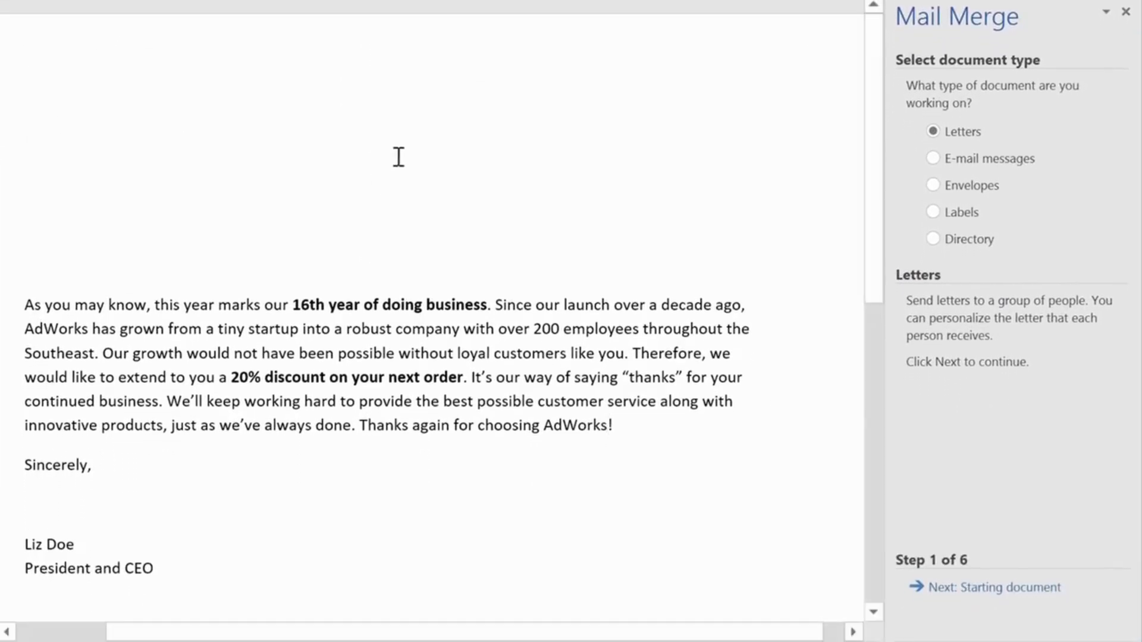
left_click(979, 135)
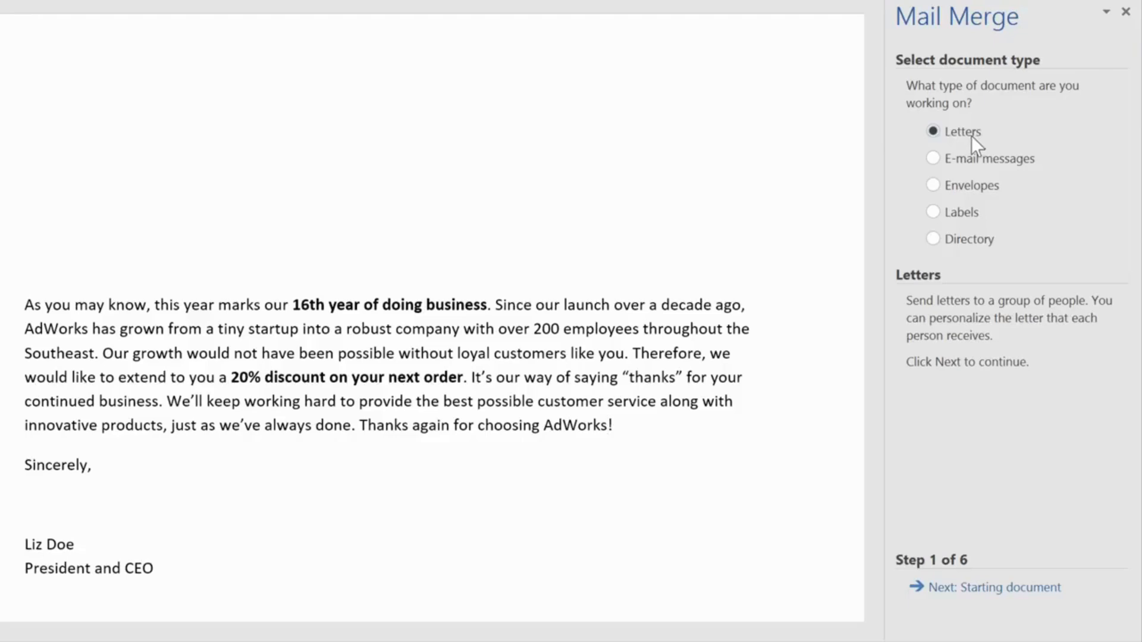
left_click(999, 588)
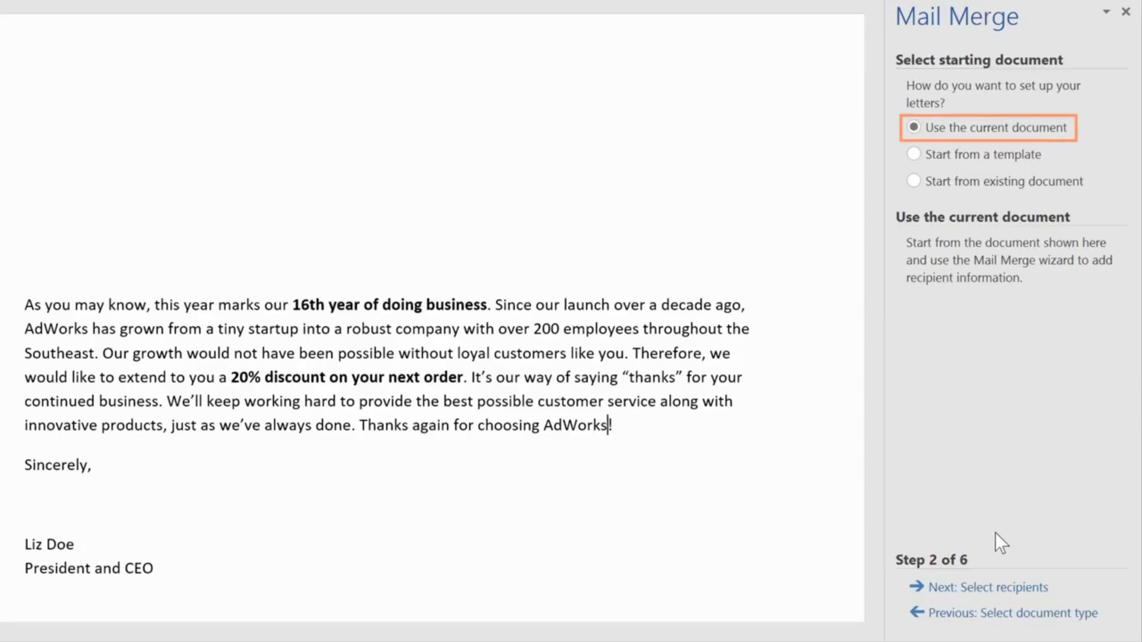
left_click(1001, 589)
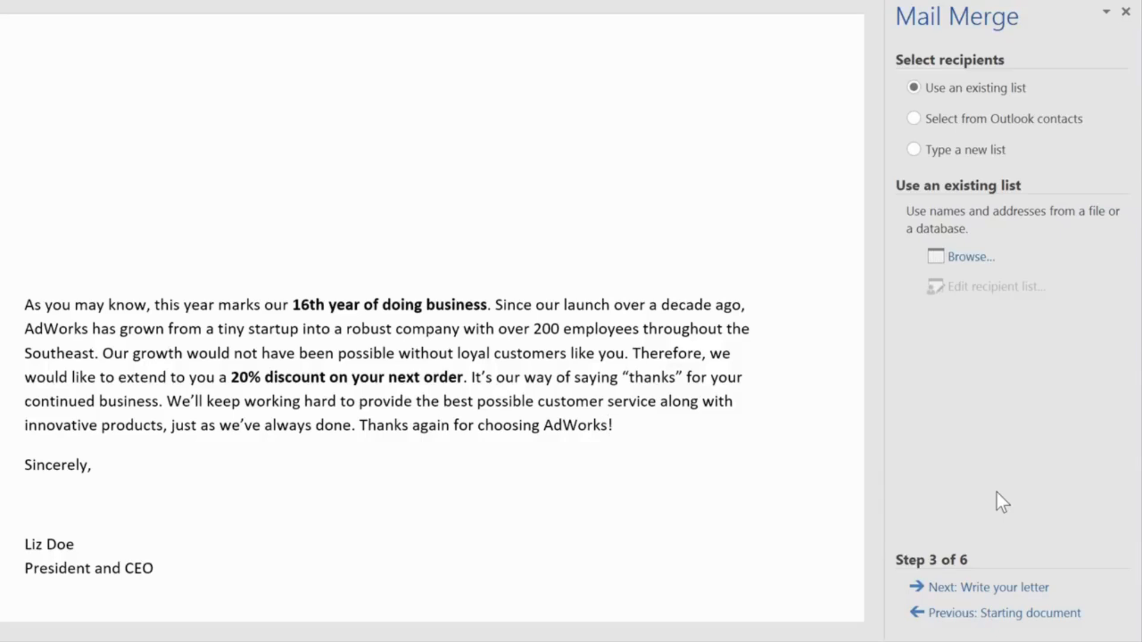
left_click(913, 149)
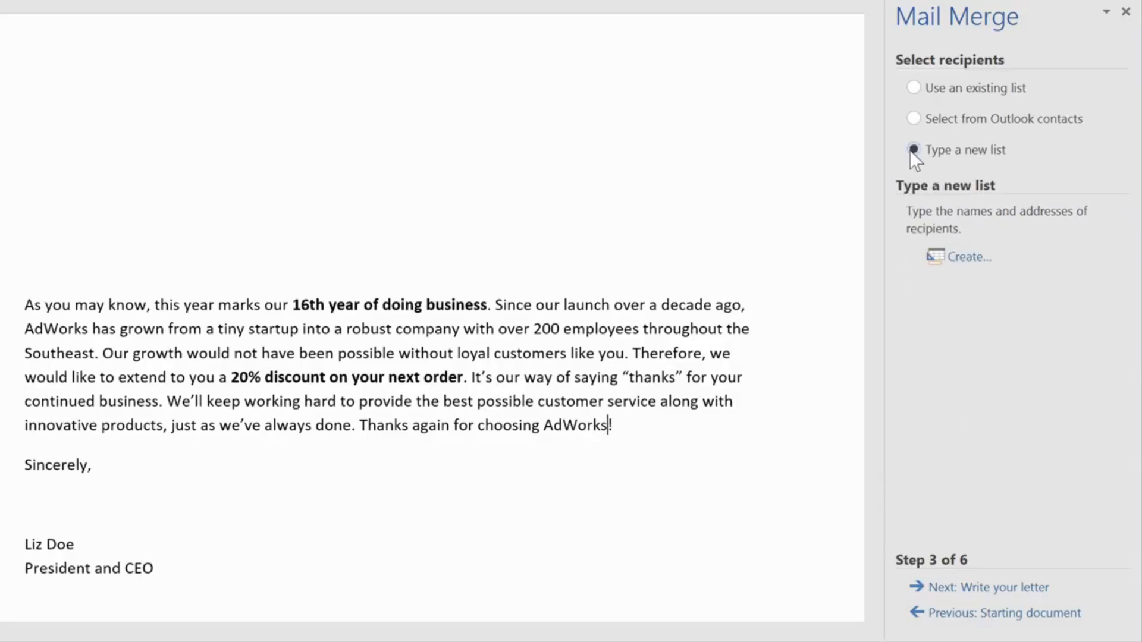
left_click(954, 260)
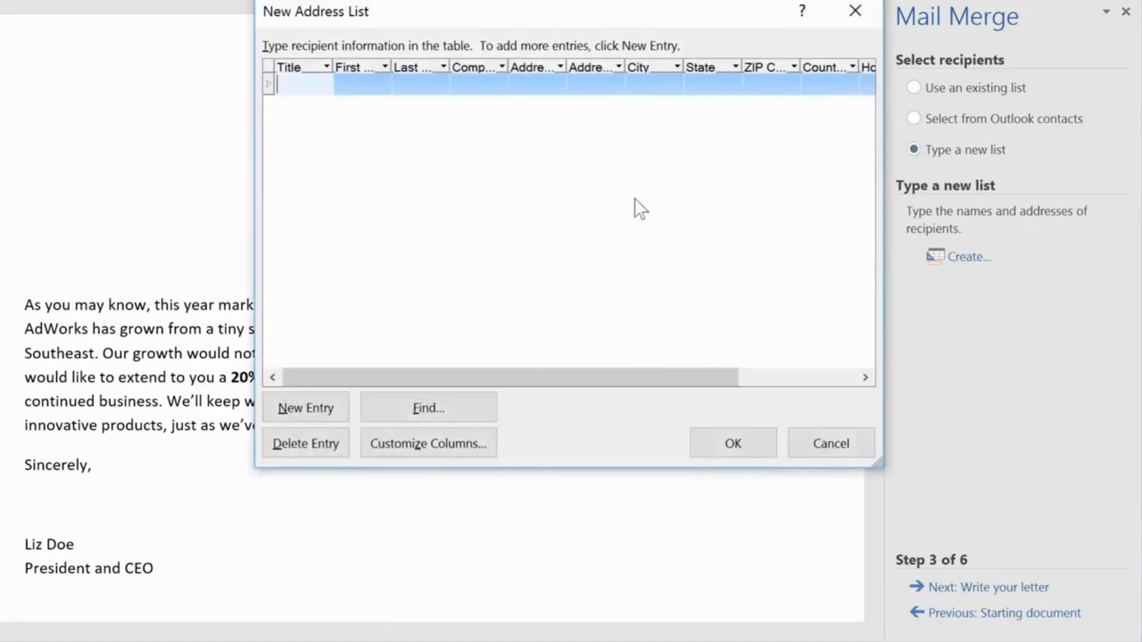
left_click(375, 87)
type("Tom")
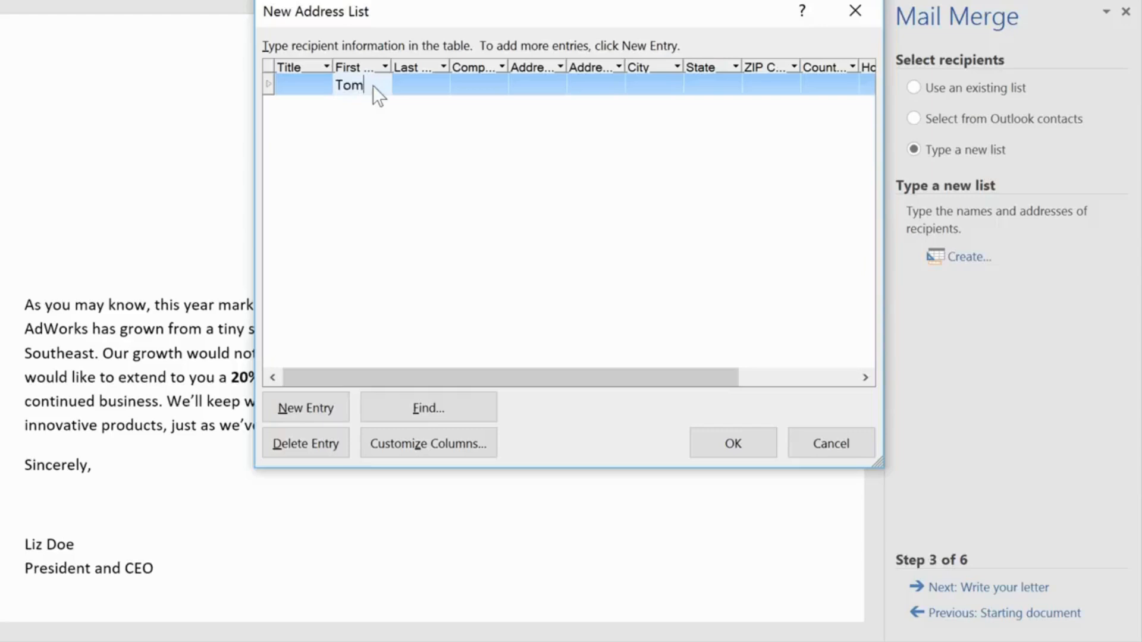
key("Tab")
type("Hardison")
key("Tab")
key("Tab")
type("121 ")
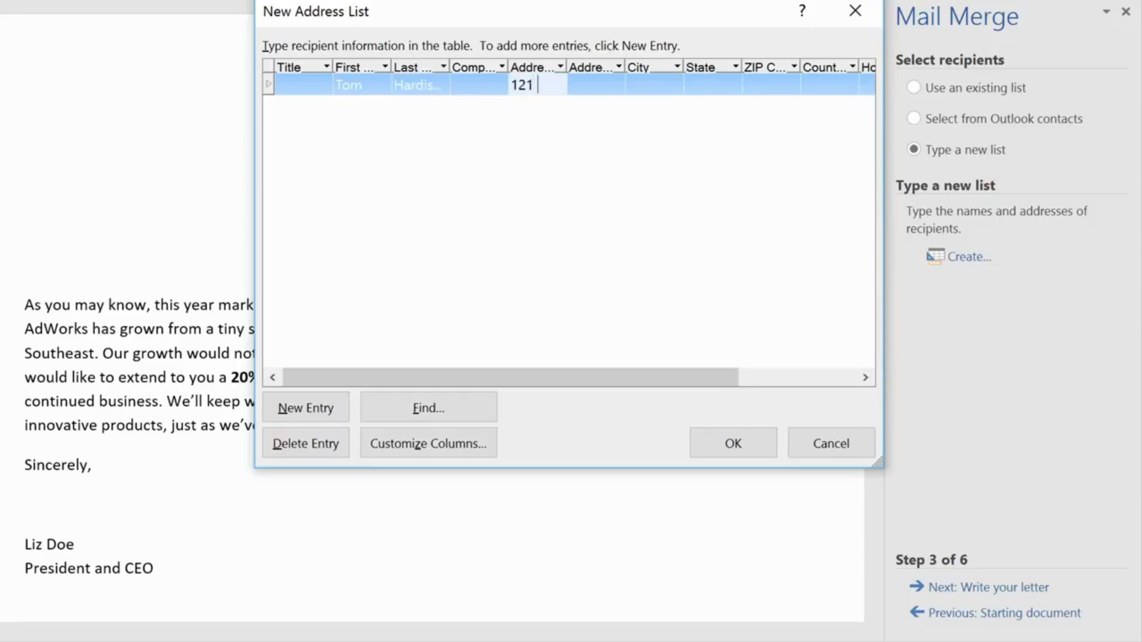
type("Forsythe")
left_click(829, 448)
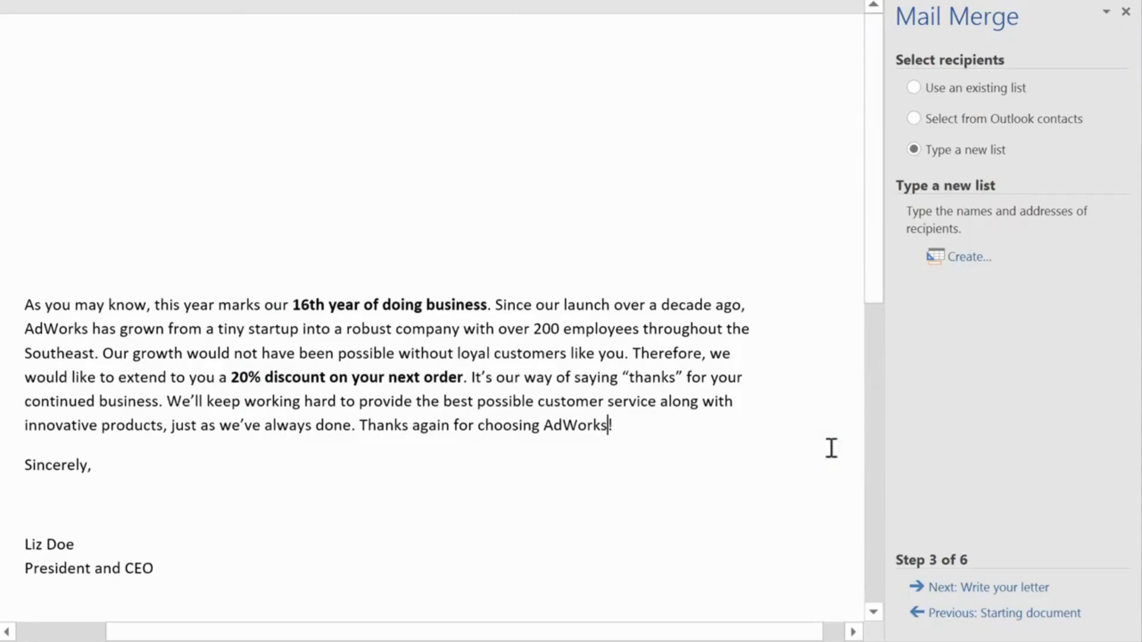
- Use Sheet1$ of the existing AdWorks_Recipients file as the recipient list, with the first row as column headers and every recipient included
left_click(914, 89)
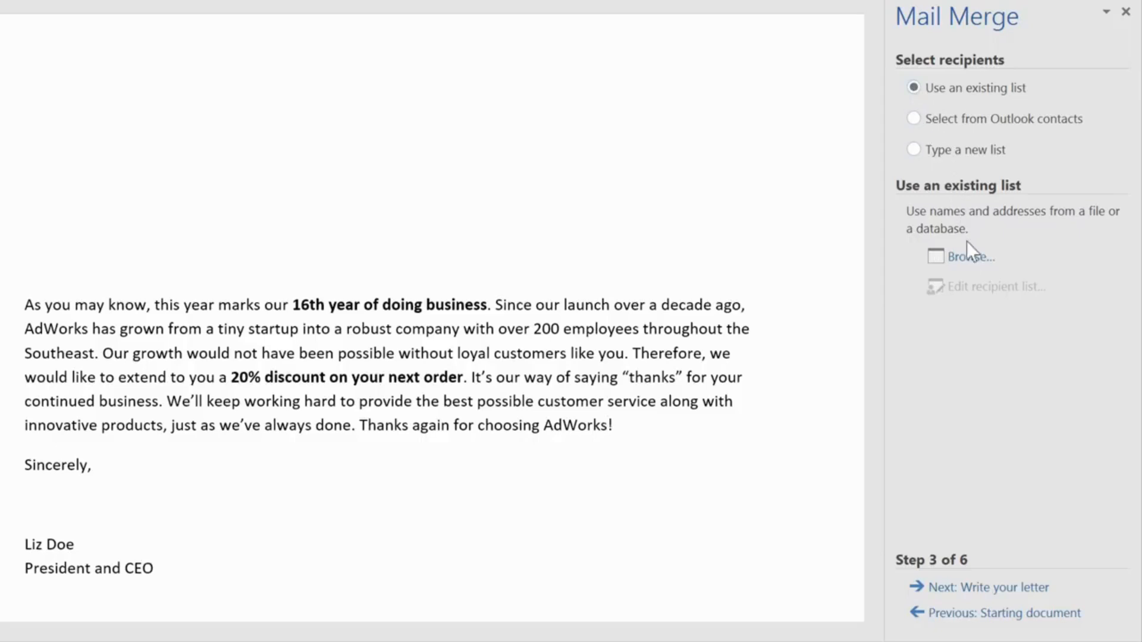
left_click(967, 256)
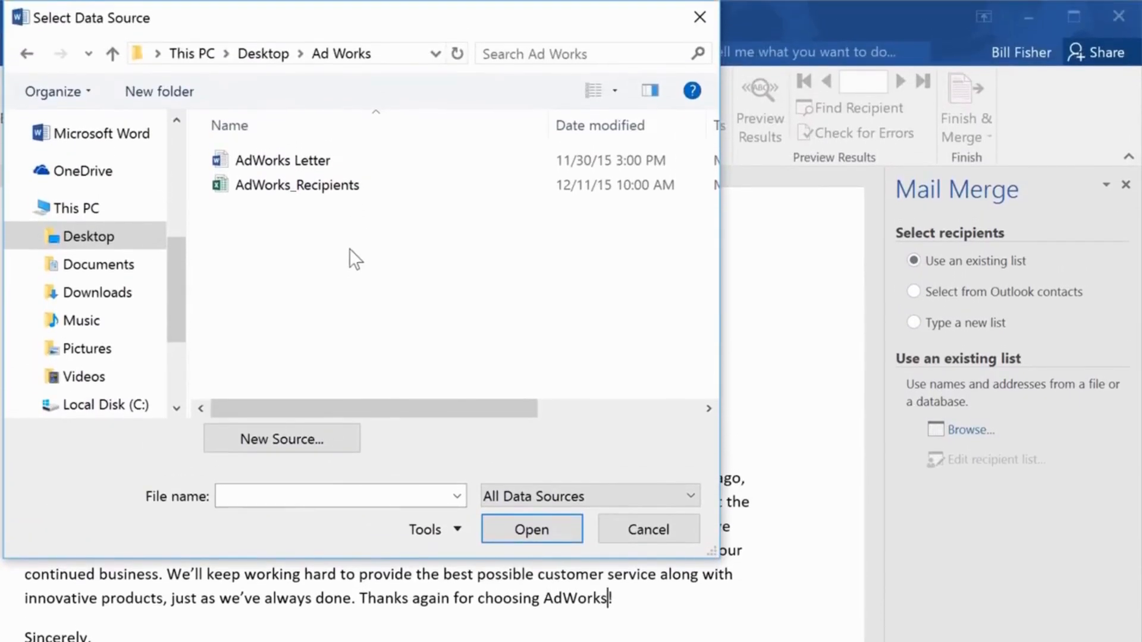
left_click(348, 187)
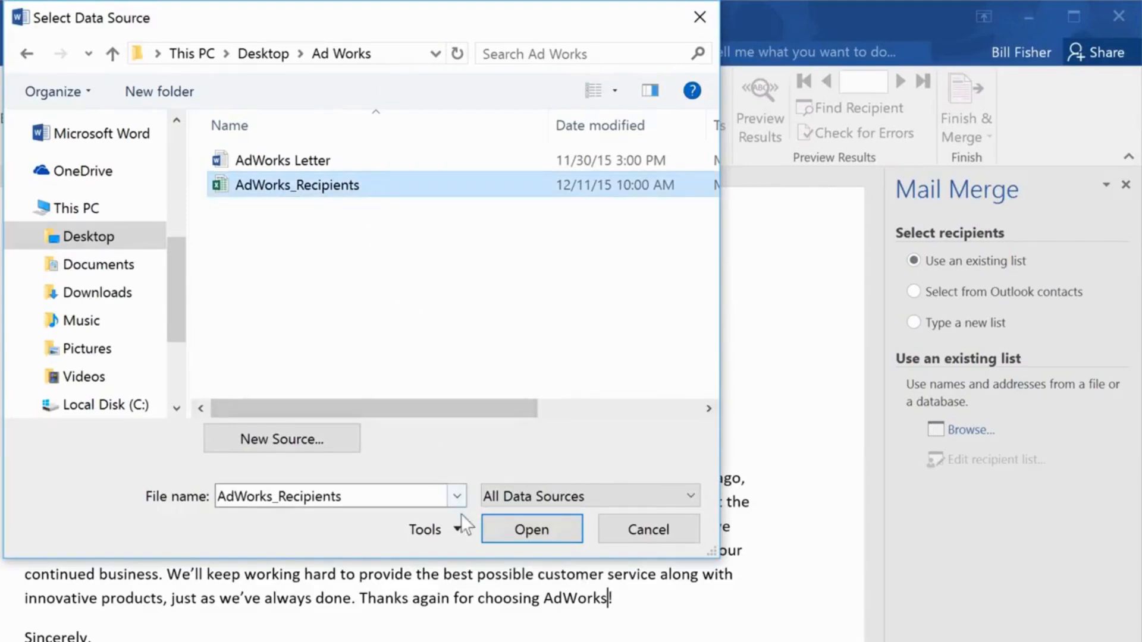
left_click(487, 530)
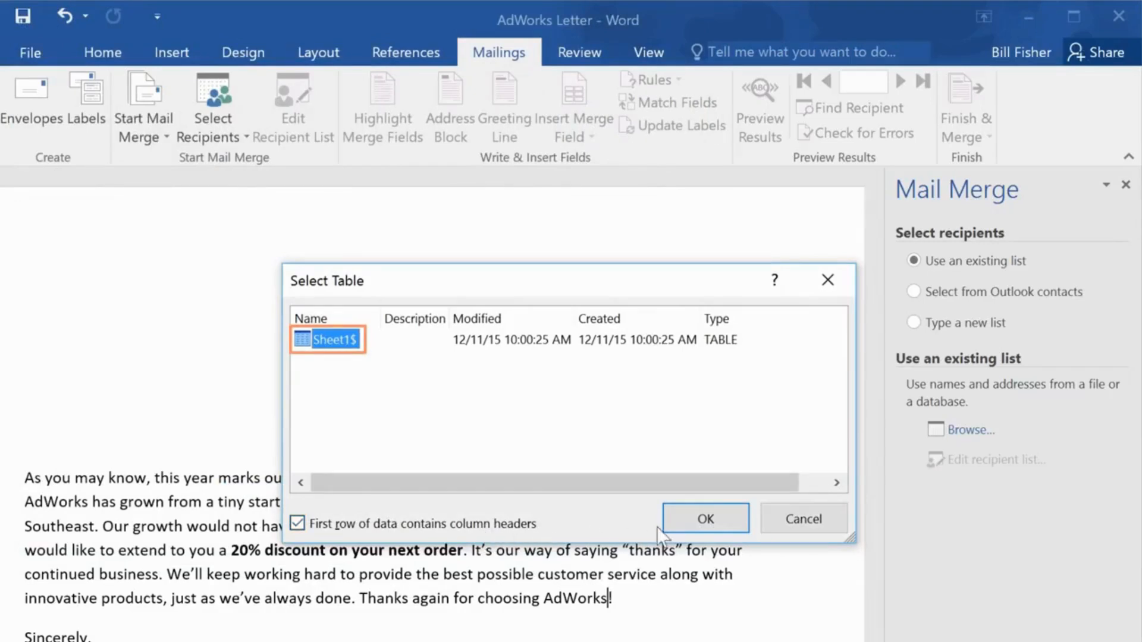
left_click(684, 522)
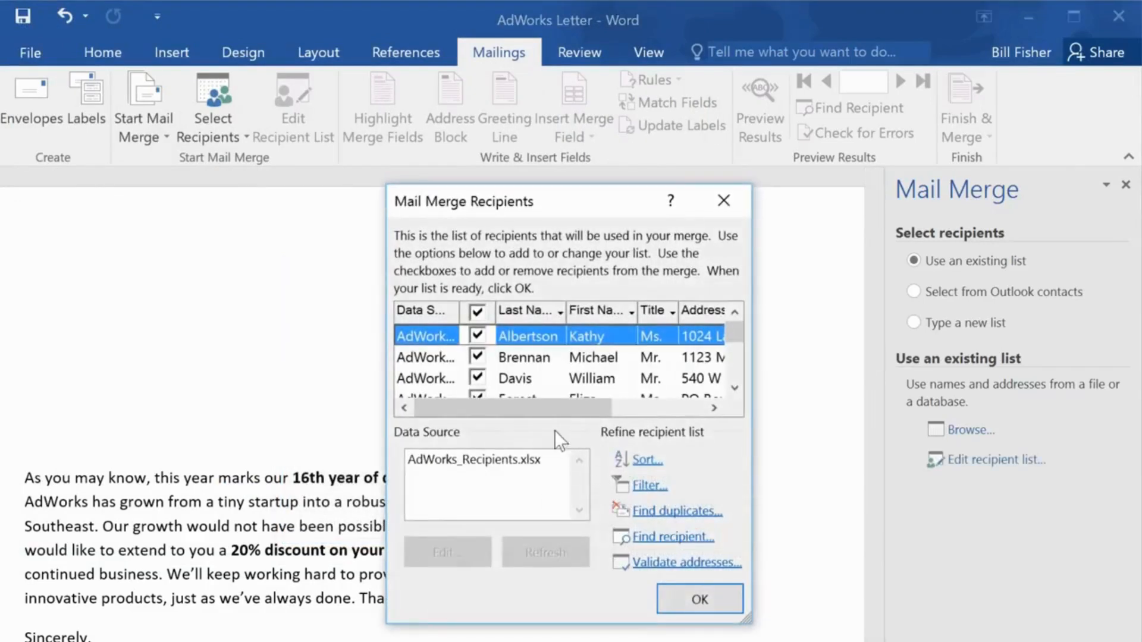
left_click(478, 335)
left_click(478, 336)
left_click(661, 588)
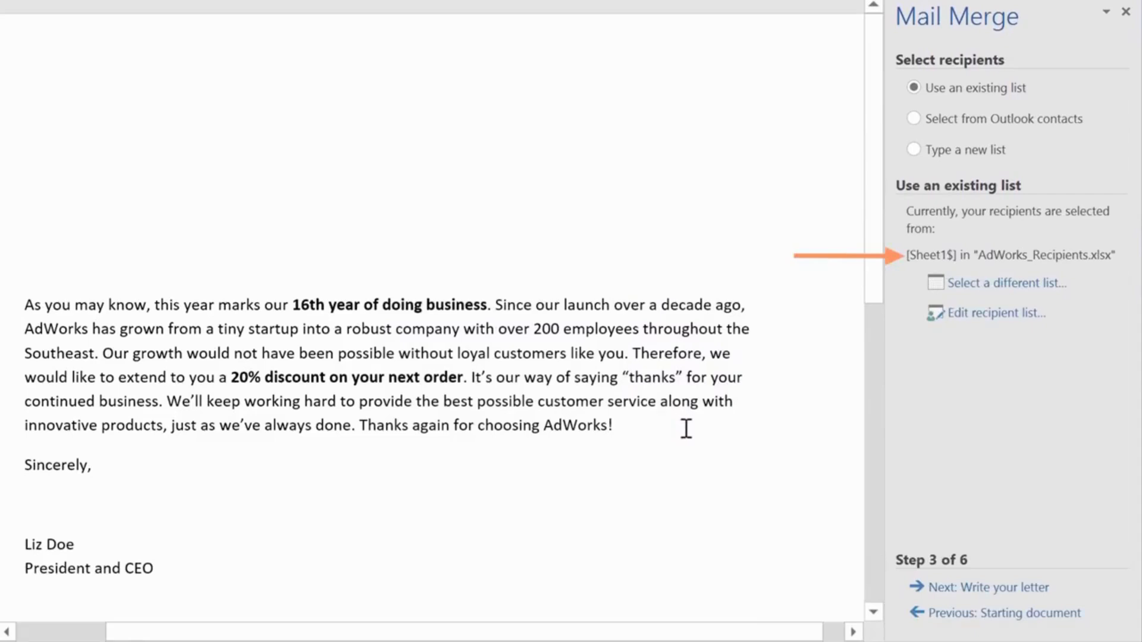
- Advance to writing the letter and insert an address block at its top, using the title, full first name, last name and suffix format
left_click(941, 589)
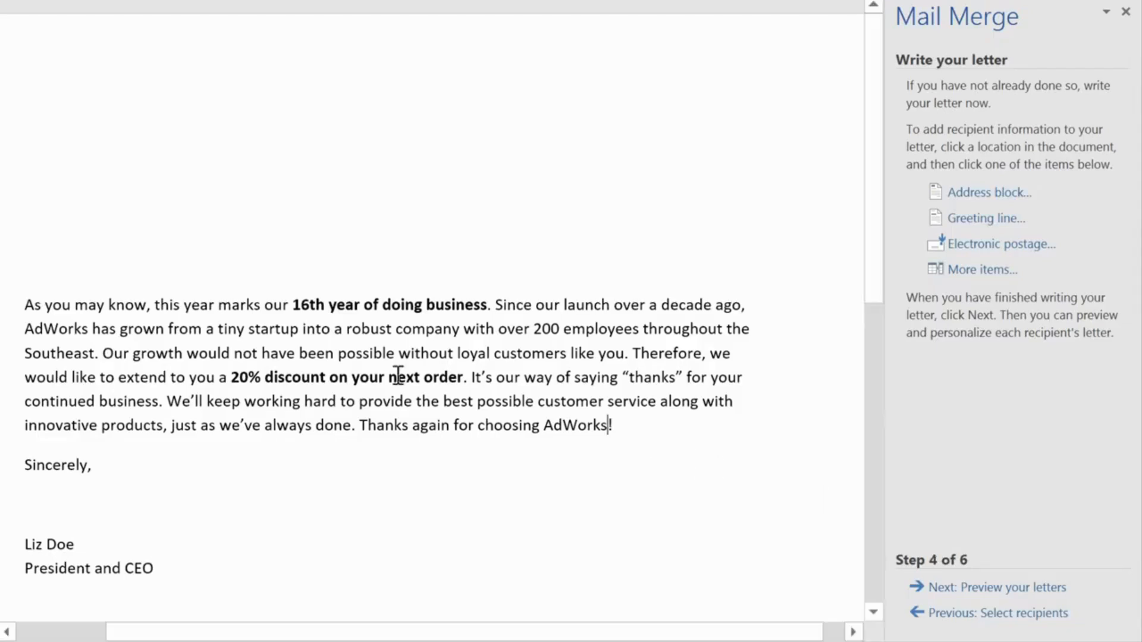
left_click(30, 119)
left_click(990, 193)
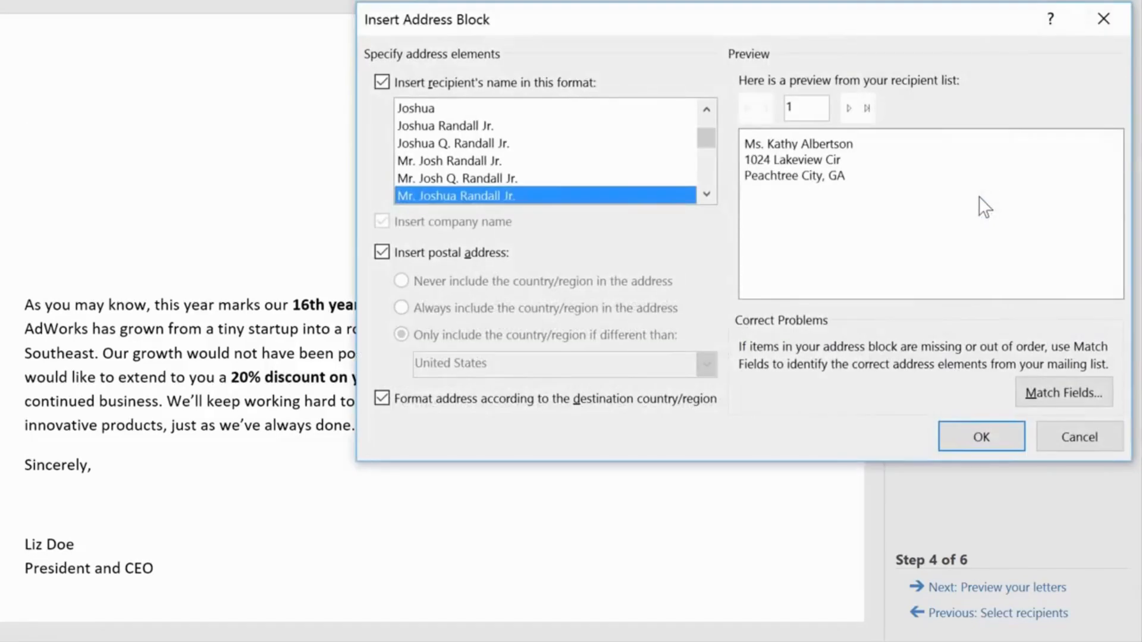
left_click(705, 194)
left_click(705, 194)
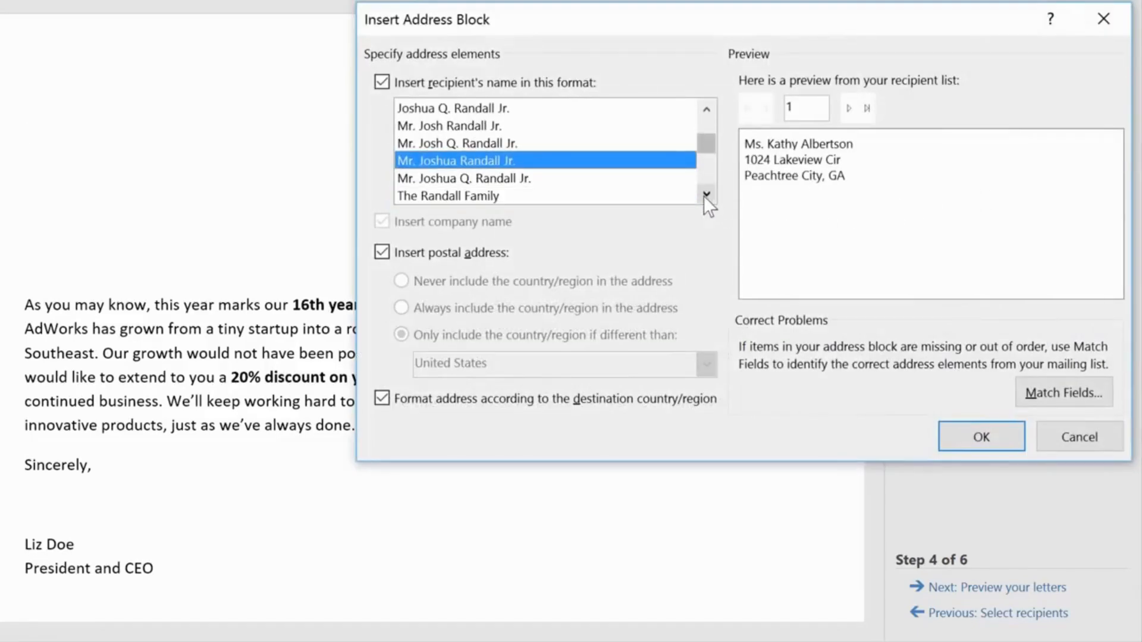
left_click(705, 194)
left_click(593, 166)
left_click(592, 174)
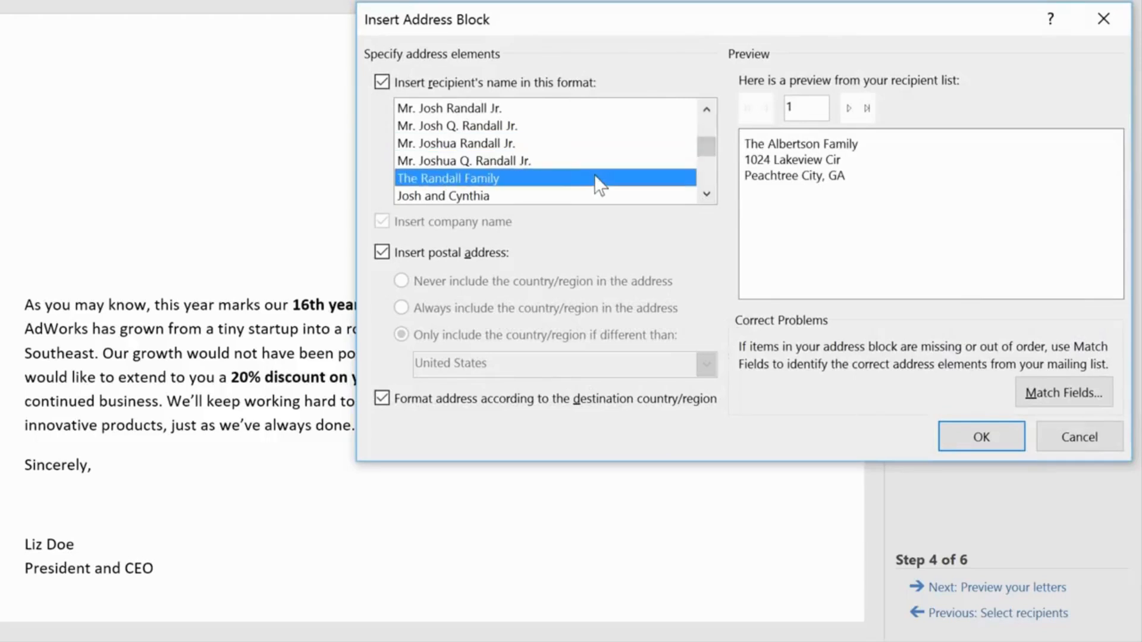
left_click(594, 191)
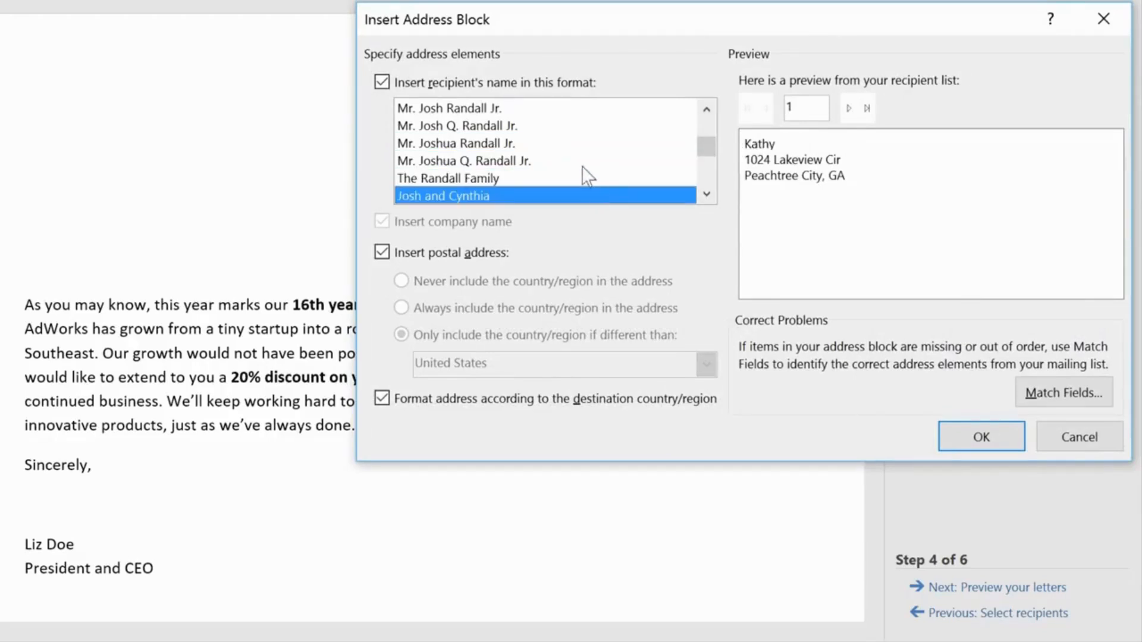
left_click(571, 145)
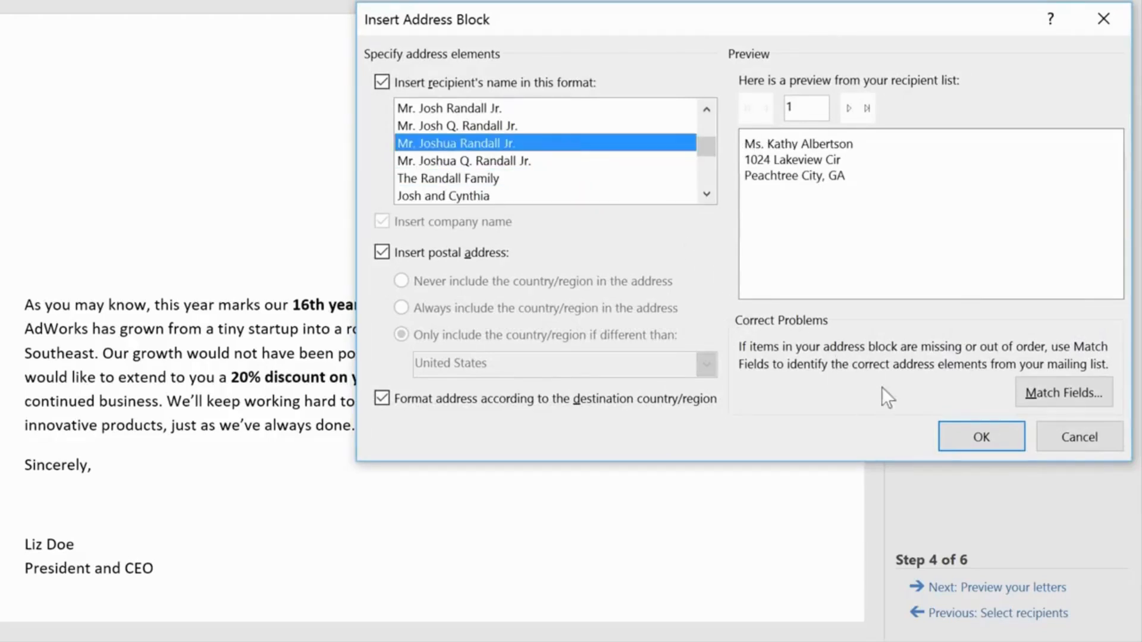
left_click(960, 441)
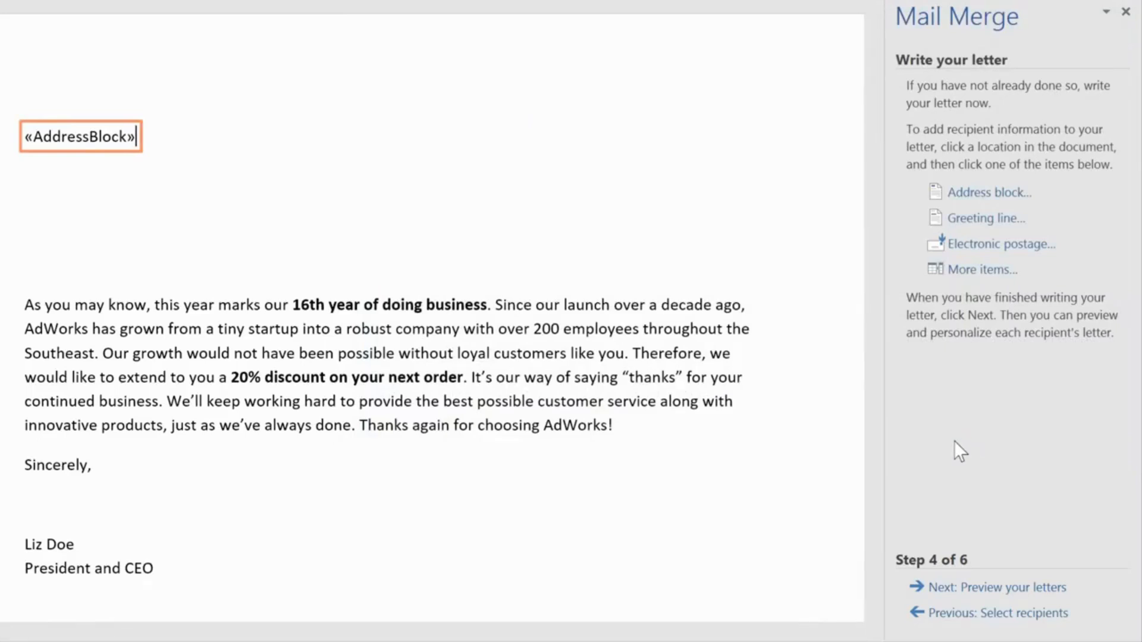
- Insert a greeting line above the letter's body paragraph, formatted as "Dear", title and last name, ending with a colon
left_click(42, 260)
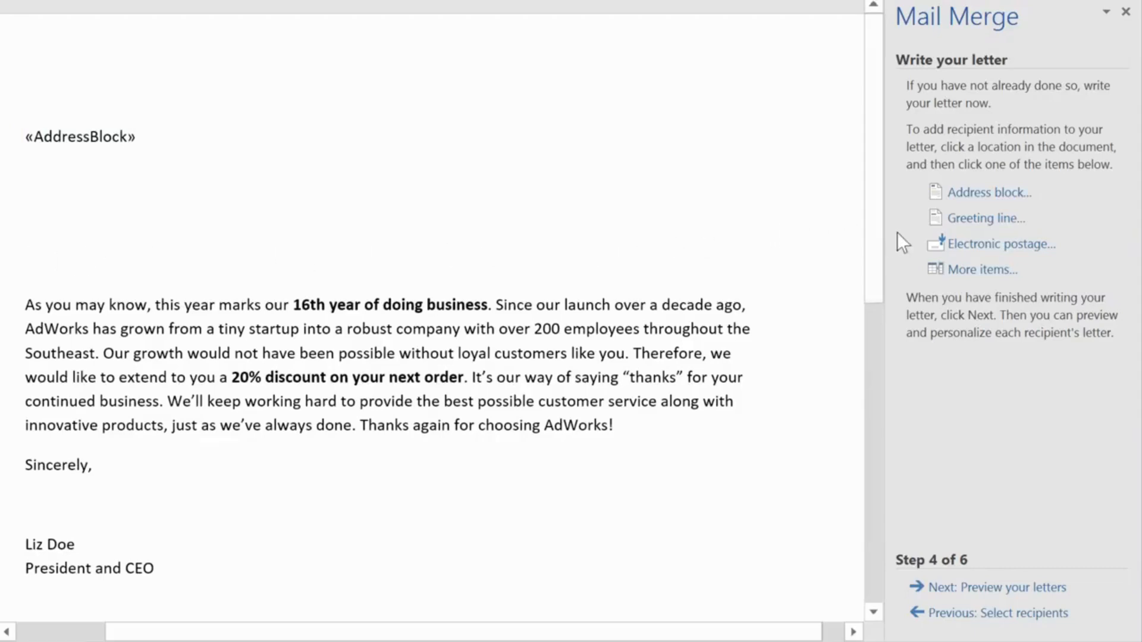
left_click(951, 219)
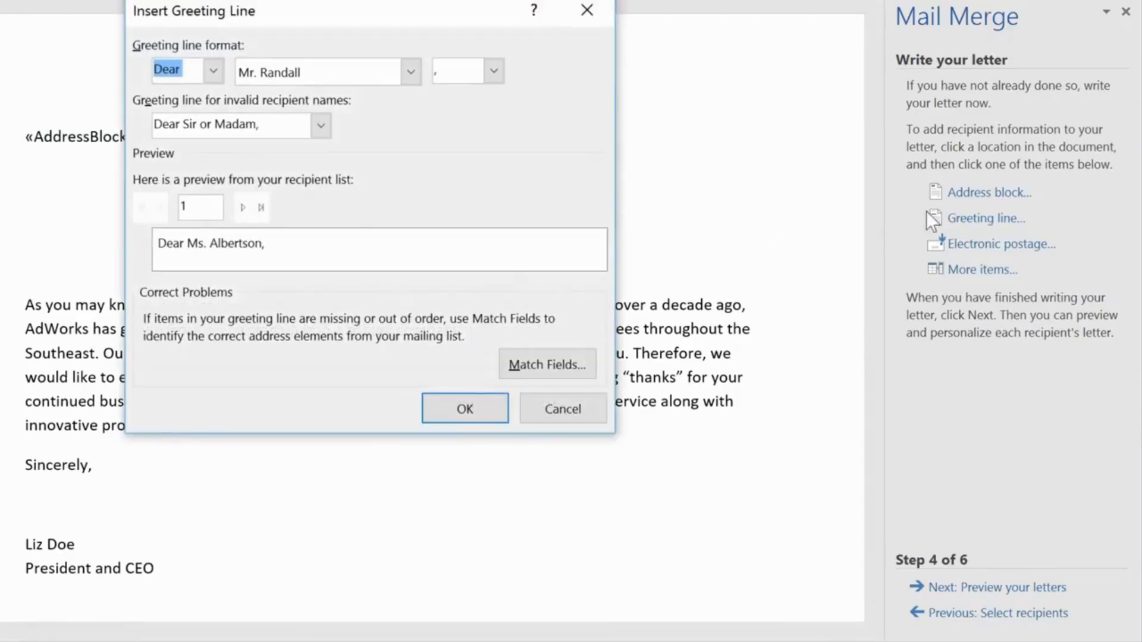
left_click(209, 77)
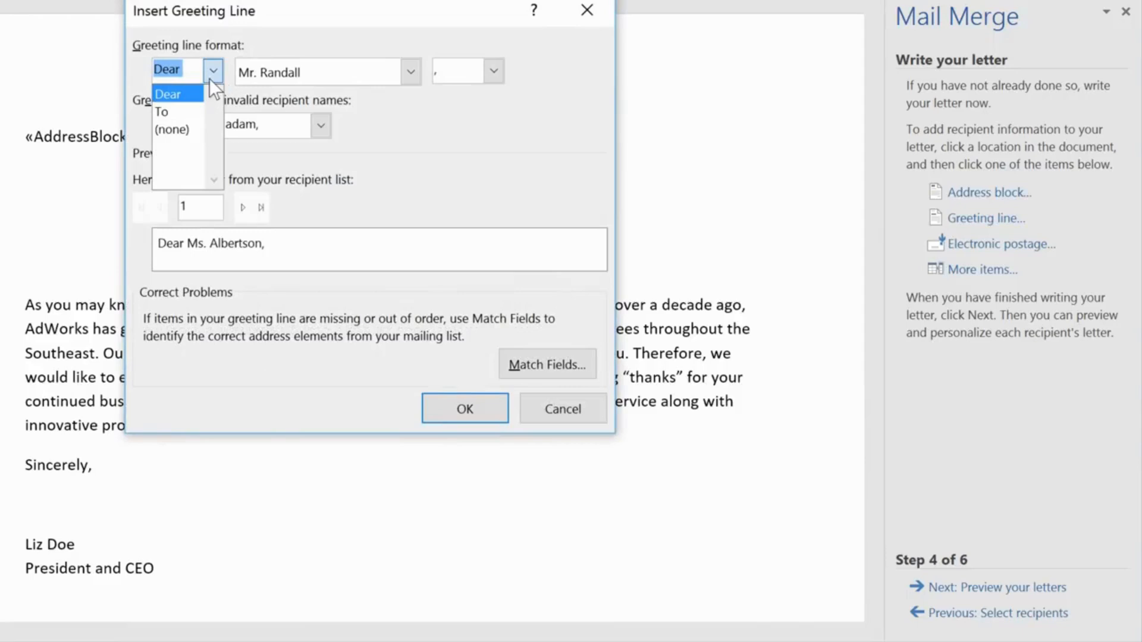
left_click(209, 78)
left_click(493, 71)
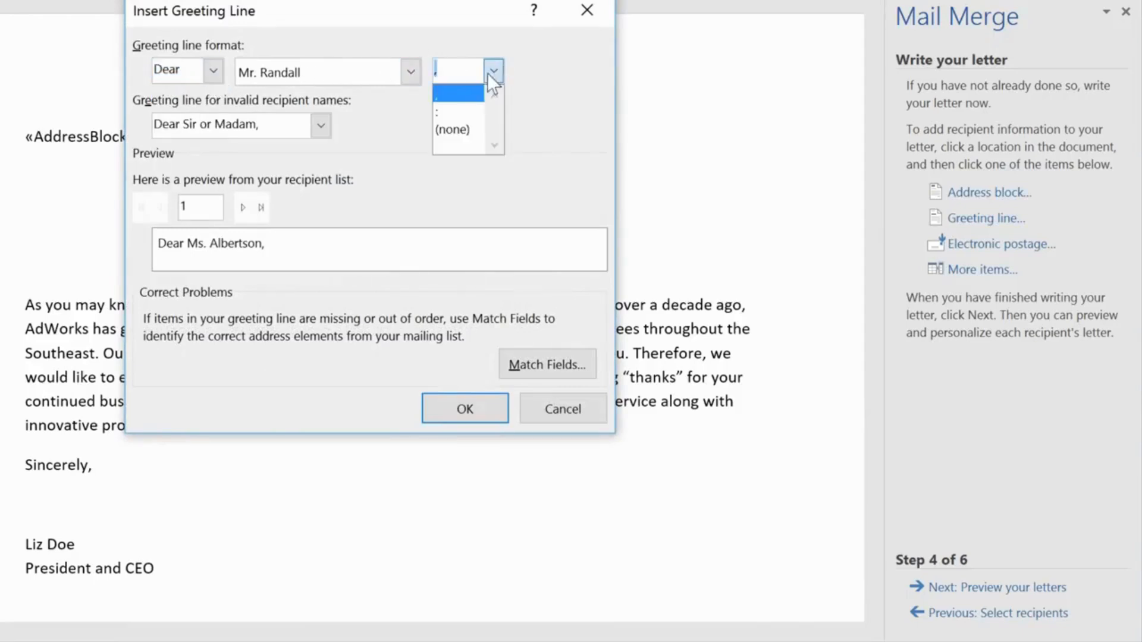
left_click(474, 113)
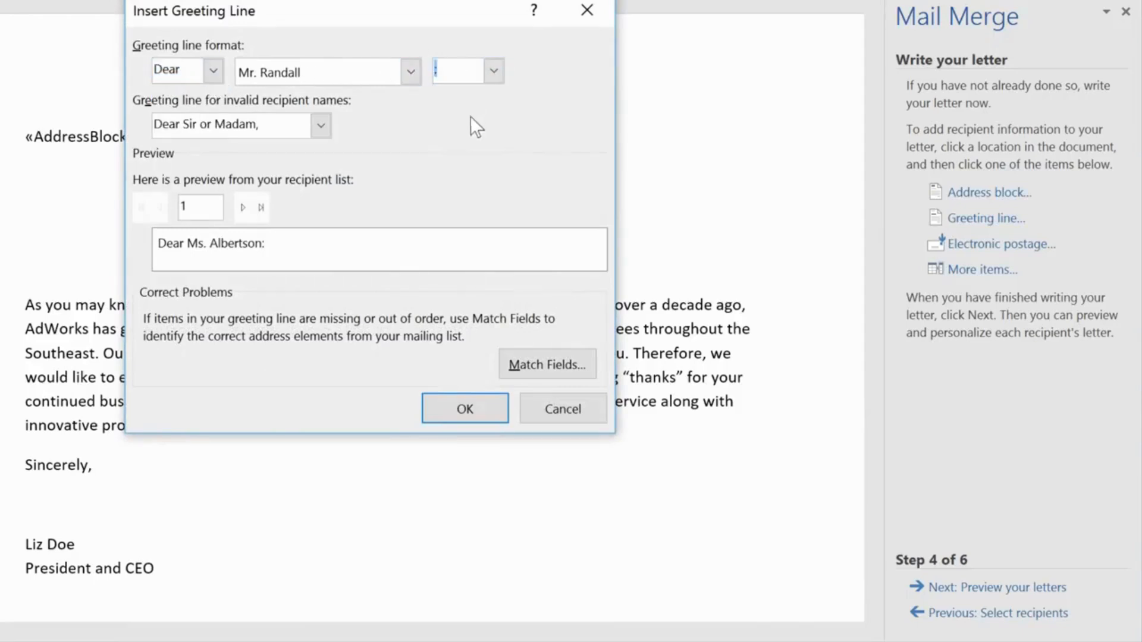
left_click(480, 408)
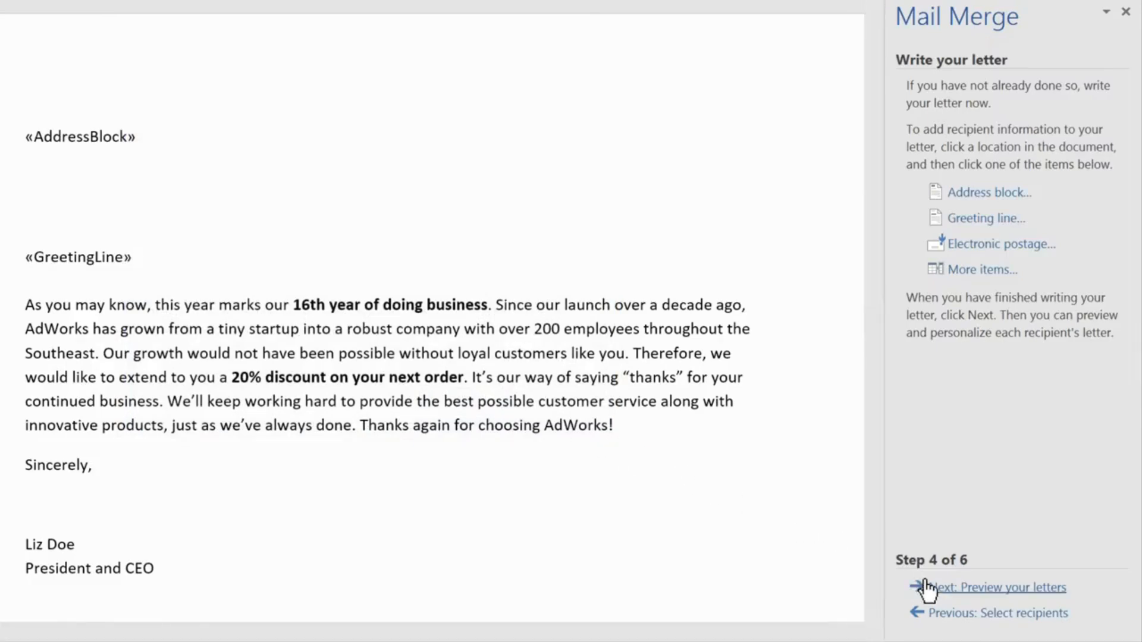
- Preview the merged letters from the first recipient through the fourth
left_click(955, 595)
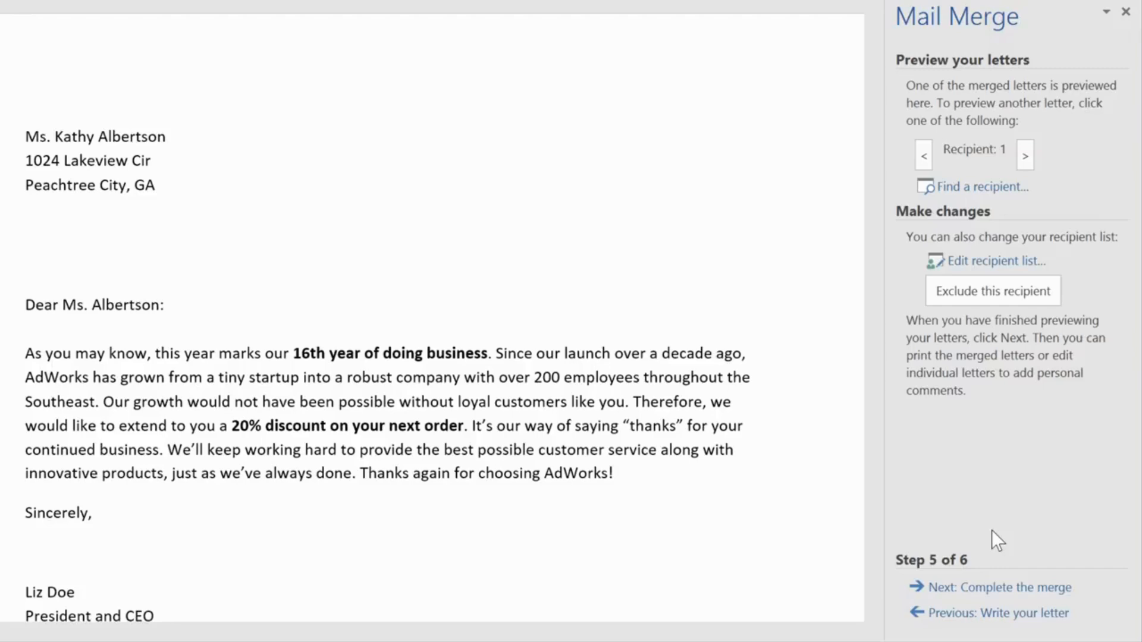
left_click(1026, 155)
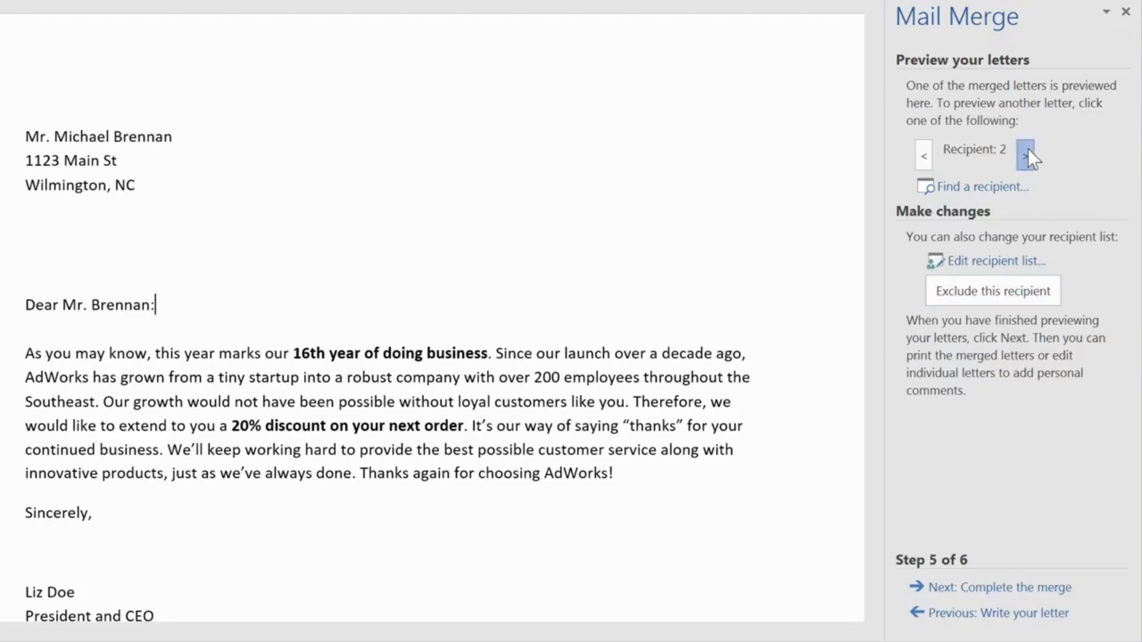
left_click(1026, 155)
left_click(1026, 155)
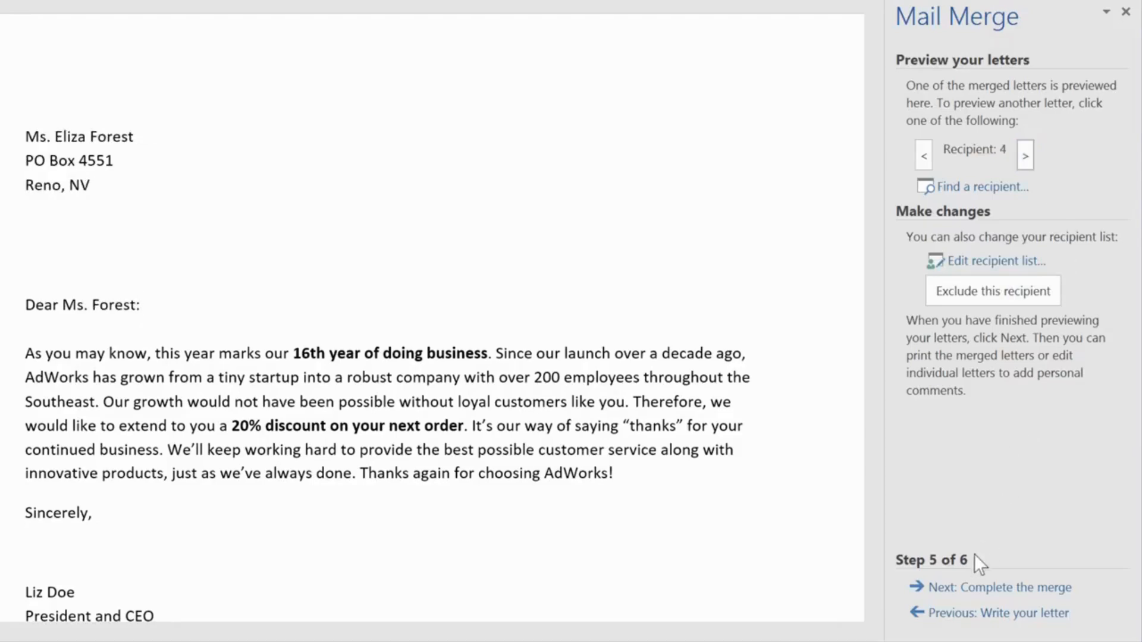
- Complete the merge and print the letters for all records with the default printer settings
left_click(964, 589)
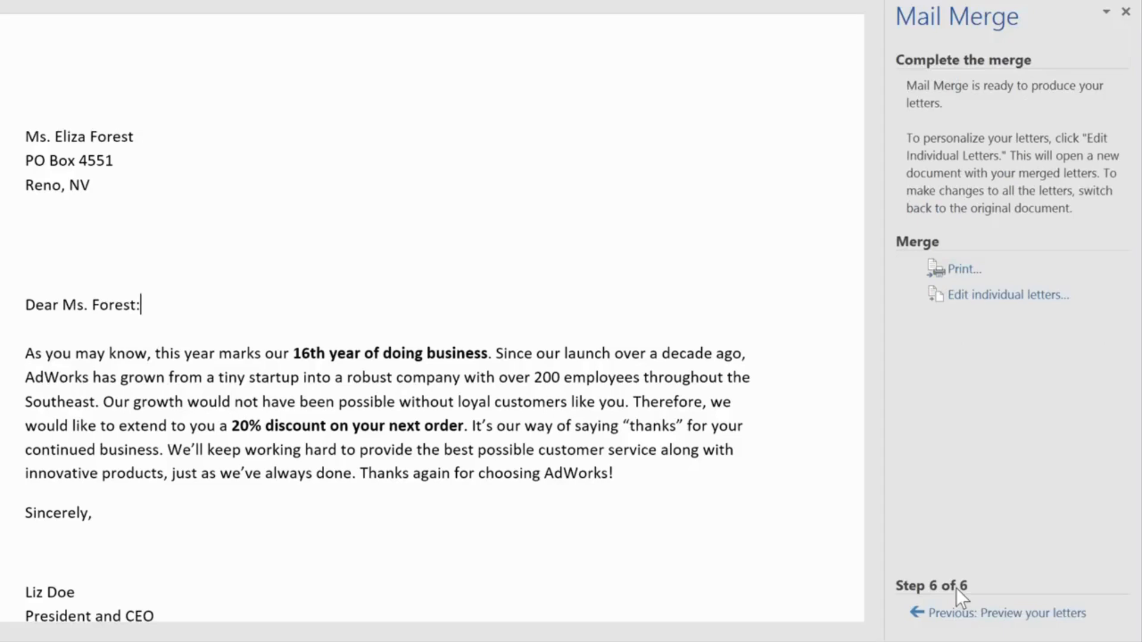
left_click(961, 271)
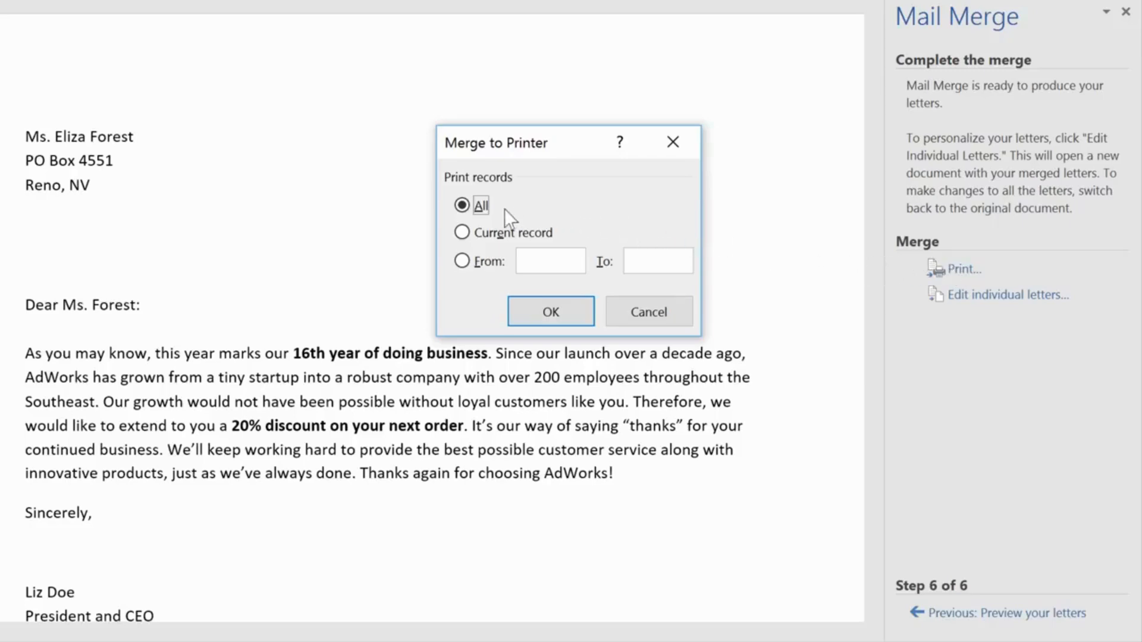
left_click(524, 299)
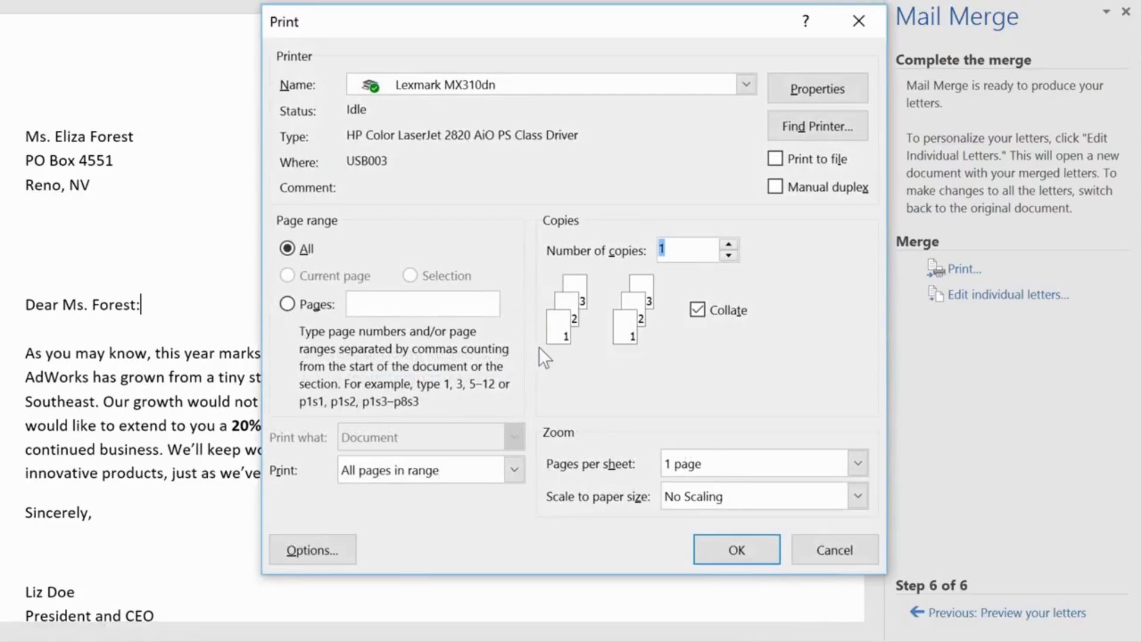
left_click(712, 549)
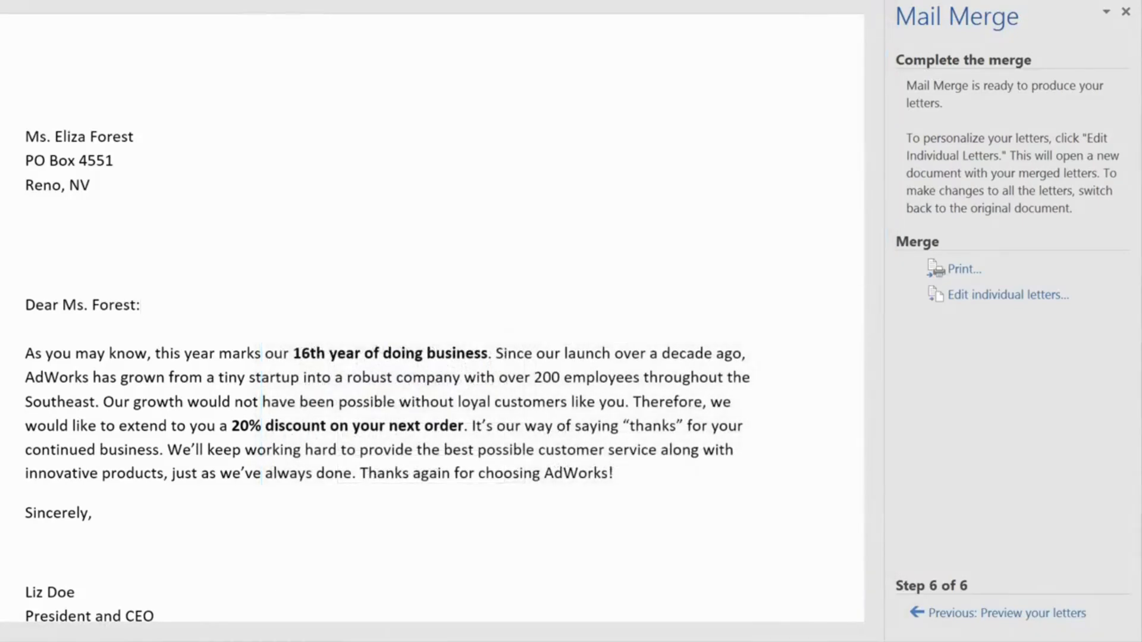